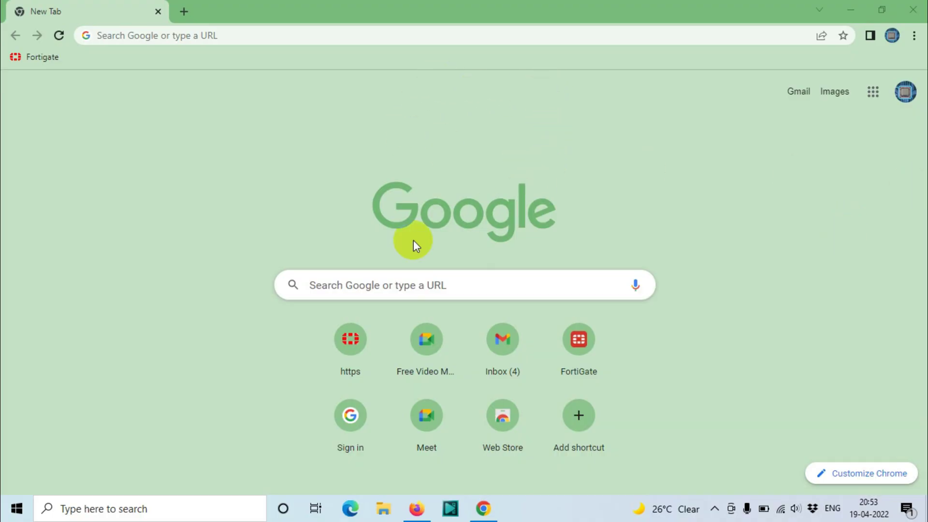
Step: Enter 'google drive file stream' in Chrome's address bar
click(226, 32)
text(g)
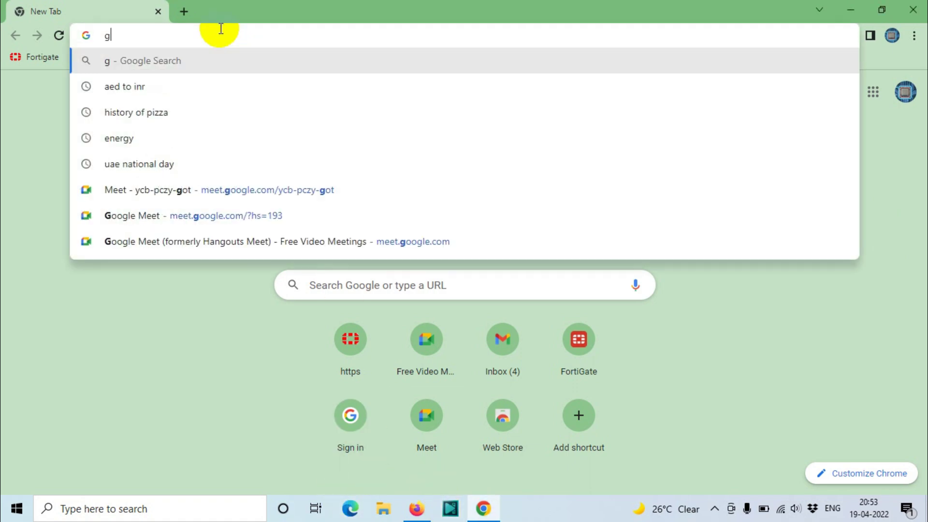
text(oogle dri)
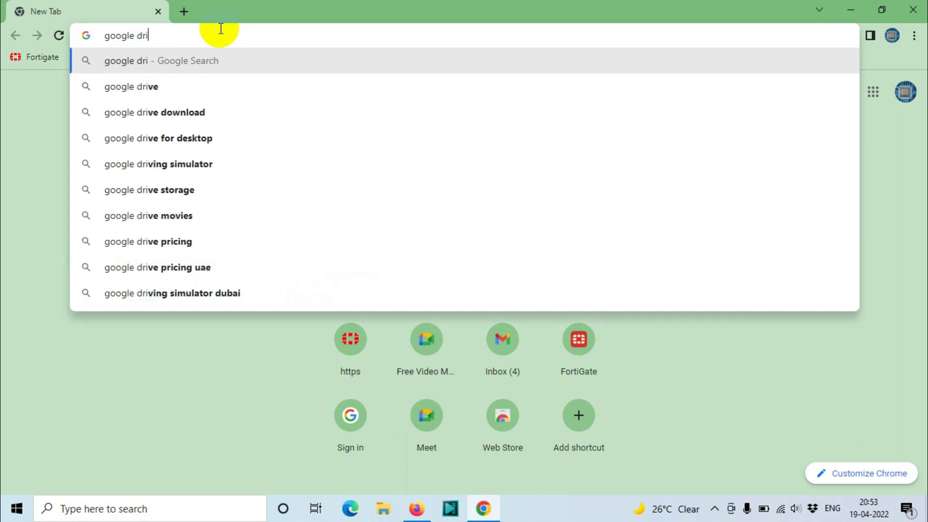
text(ve fi)
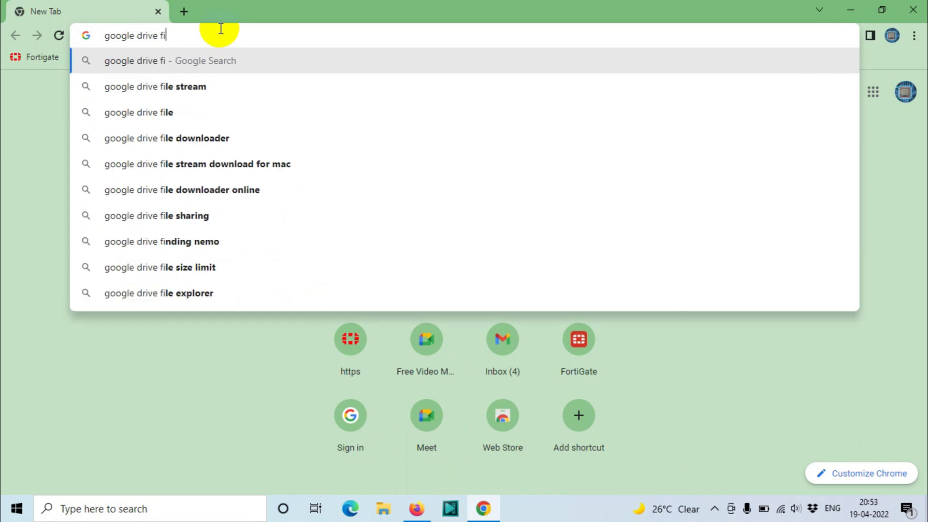
text(le stream)
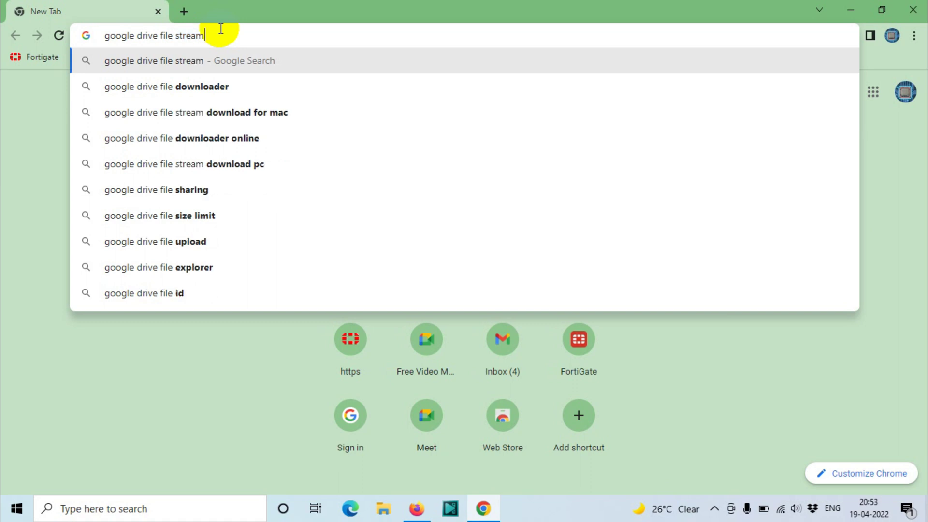
Step: Run the search, open the 'Download - Google Drive' result and download Drive for desktop
key(Return)
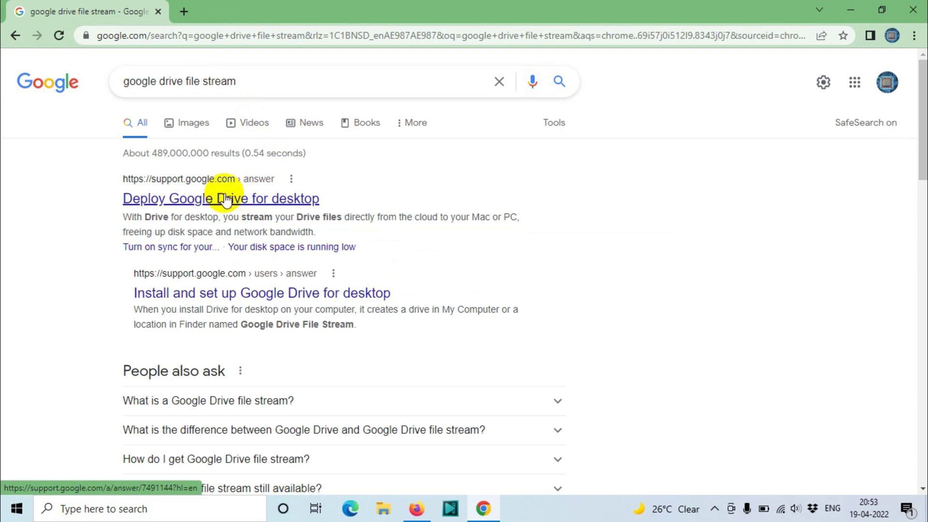
scroll(357, 273, down, 4)
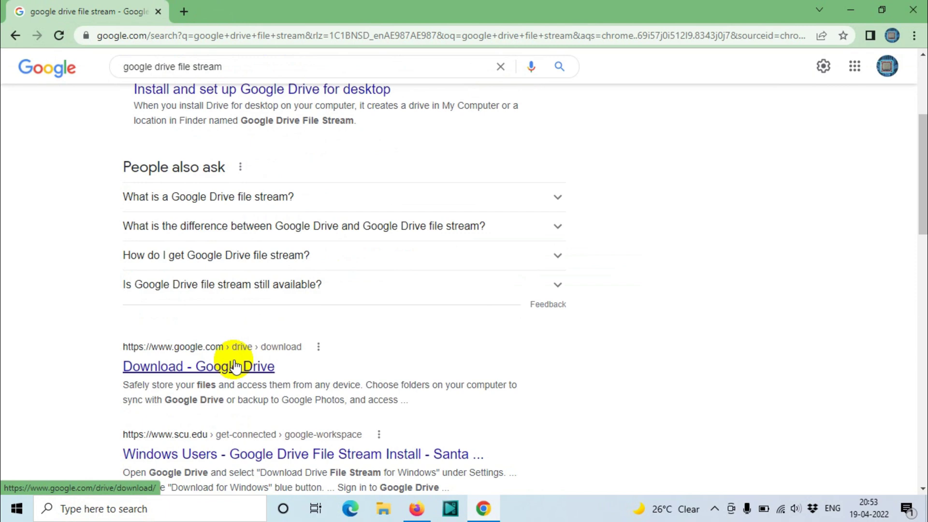
click(239, 369)
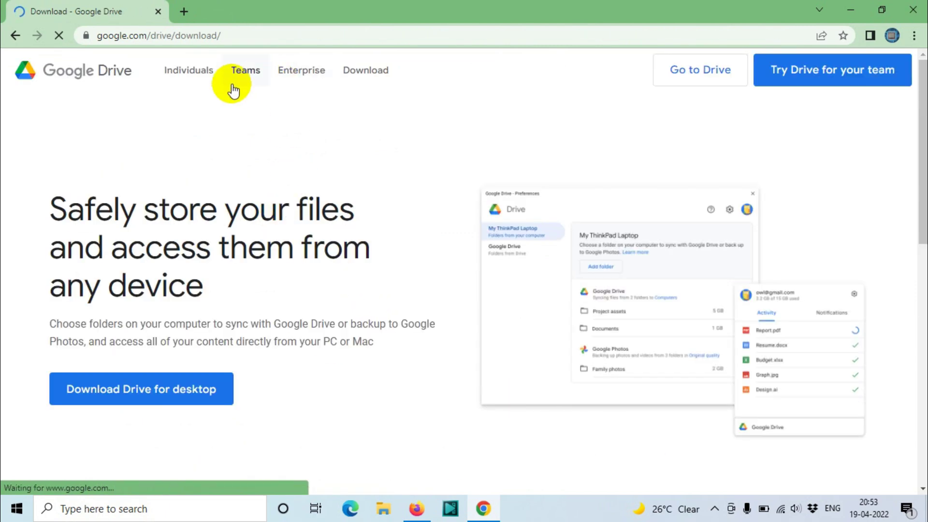
scroll(300, 224, down, 4)
scroll(186, 203, up, 4)
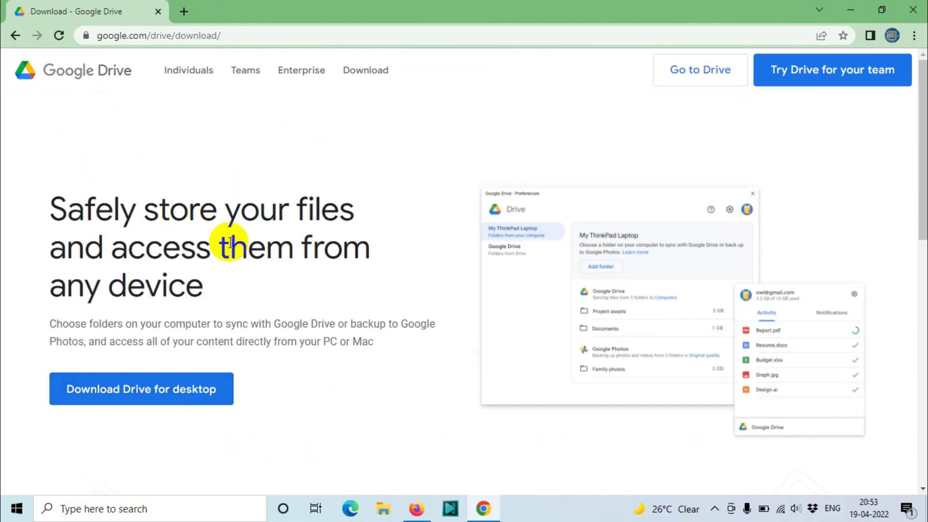
click(177, 392)
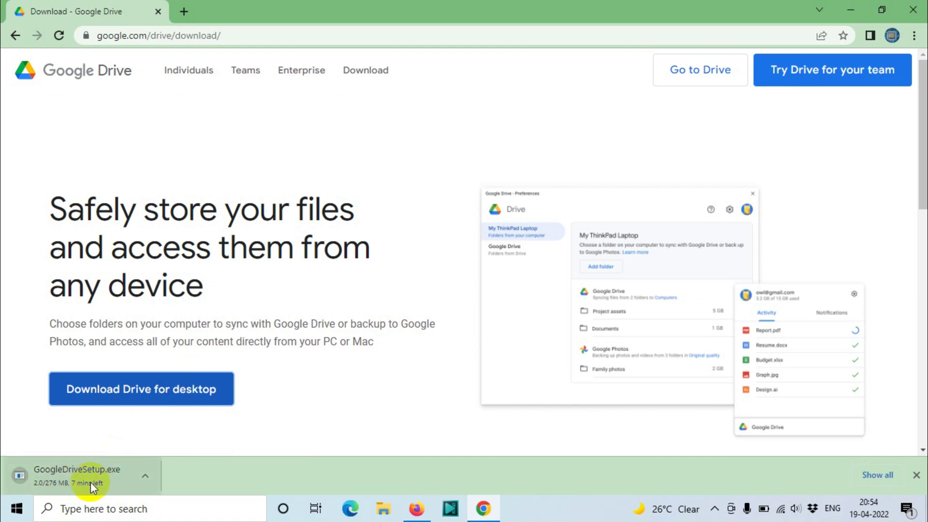
Step: Wait for GoogleDriveSetup.exe to finish downloading in Chrome's download bar
click(255, 36)
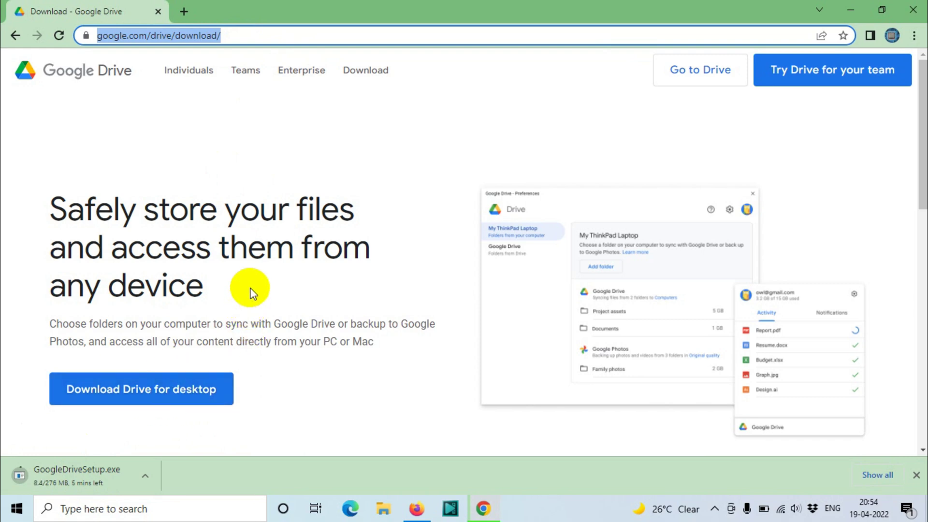
scroll(261, 285, down, 5)
scroll(280, 286, up, 4)
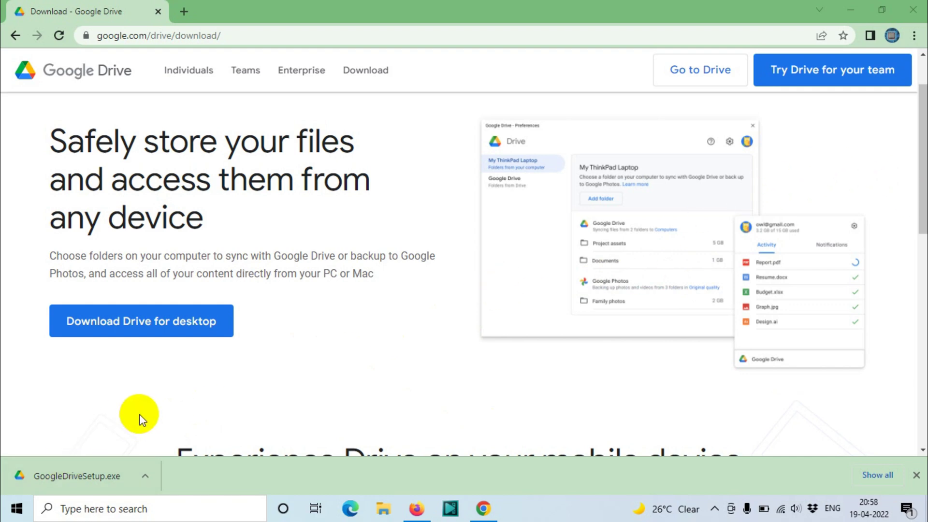
Step: Run the downloaded GoogleDriveSetup.exe from Chrome's download bar
right_click(88, 476)
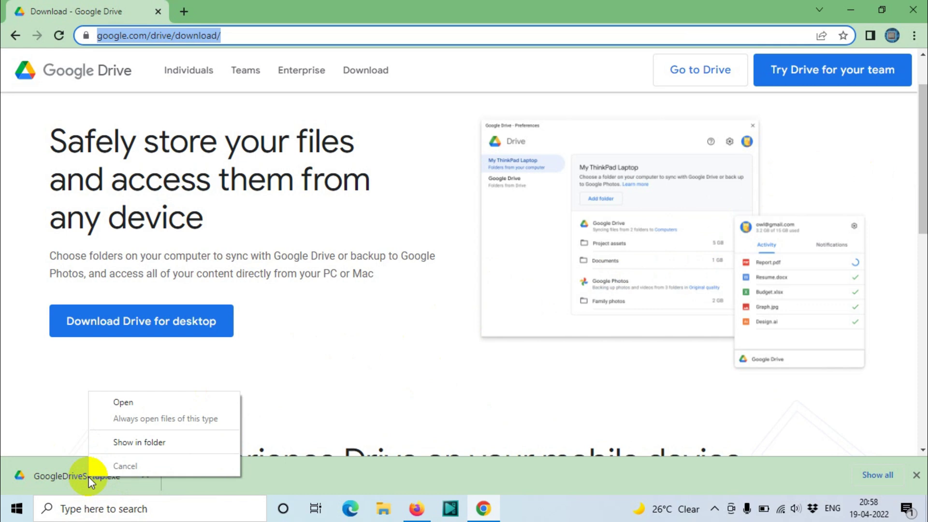
click(53, 476)
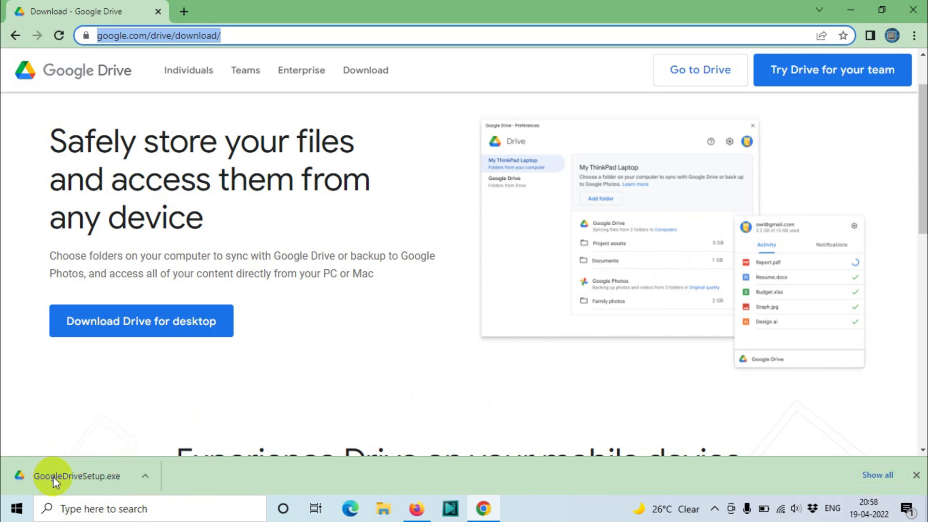
click(103, 476)
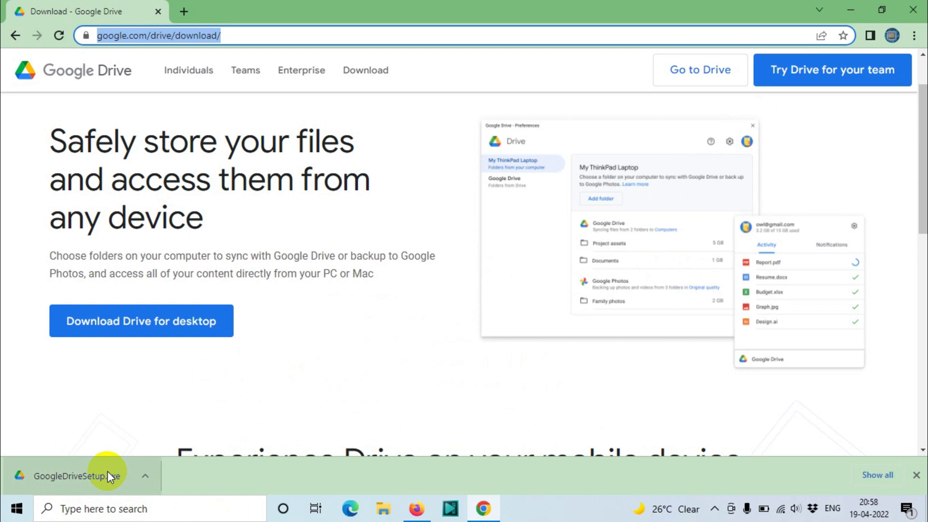
Step: Minimize Chrome and refresh the Windows desktop
click(855, 5)
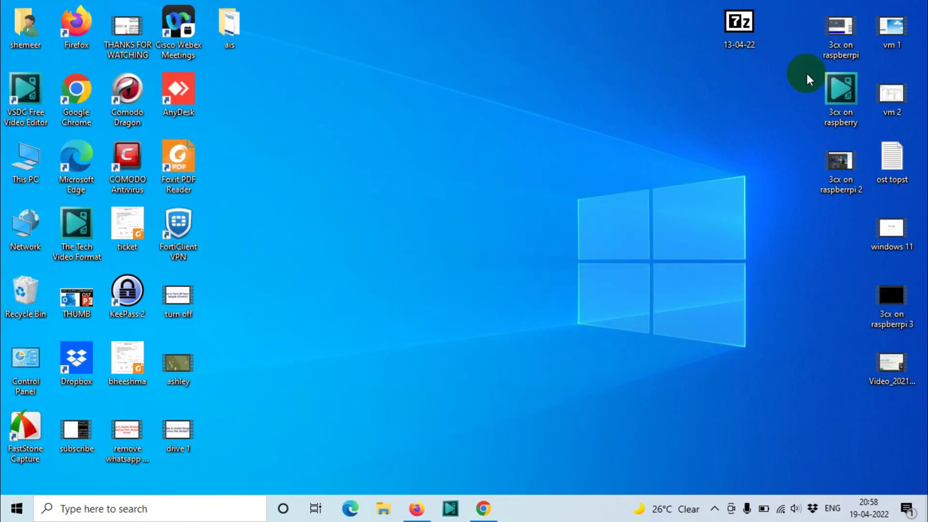
right_click(568, 227)
click(606, 266)
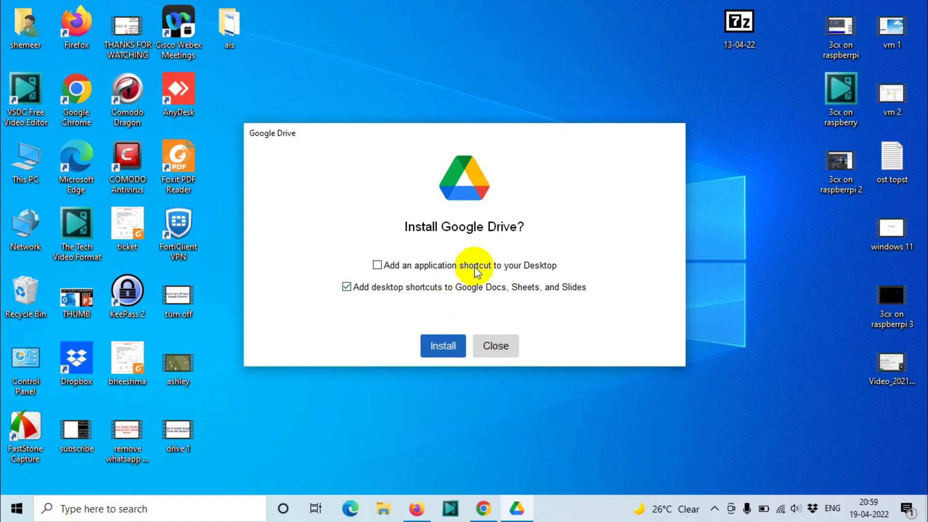
Step: Clear the application and Docs, Sheets, Slides desktop shortcut options, then install Google Drive
click(377, 264)
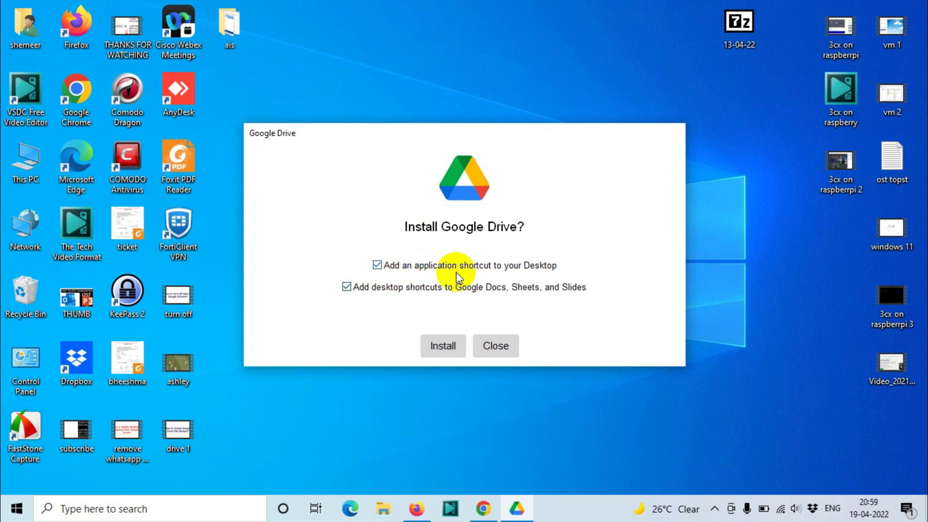
click(377, 264)
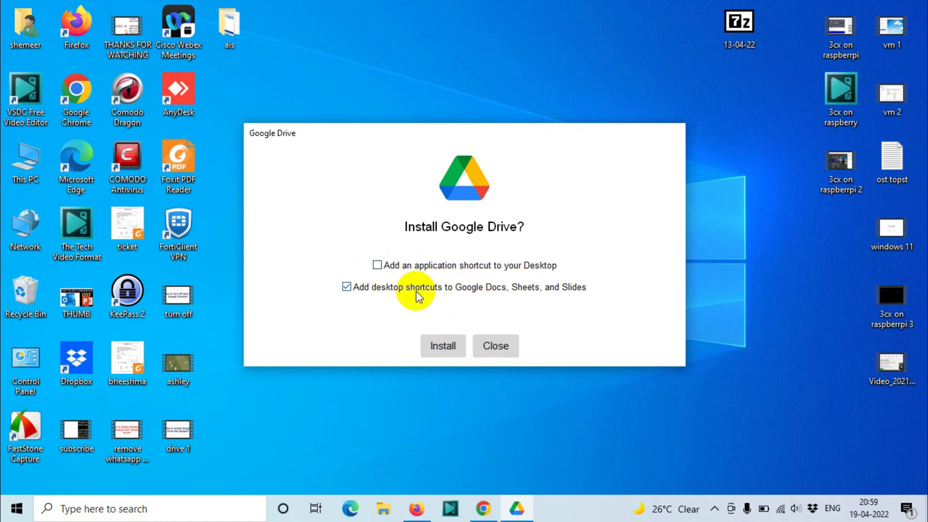
click(352, 287)
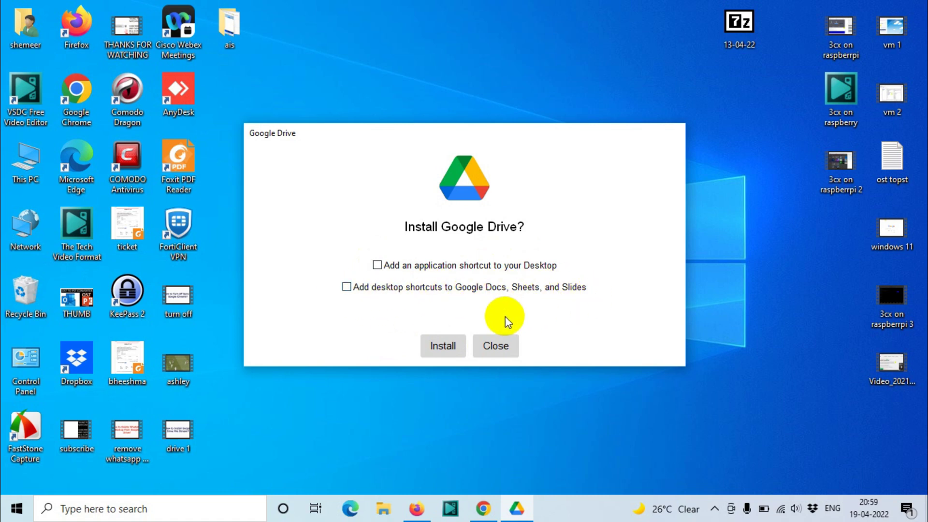
click(438, 345)
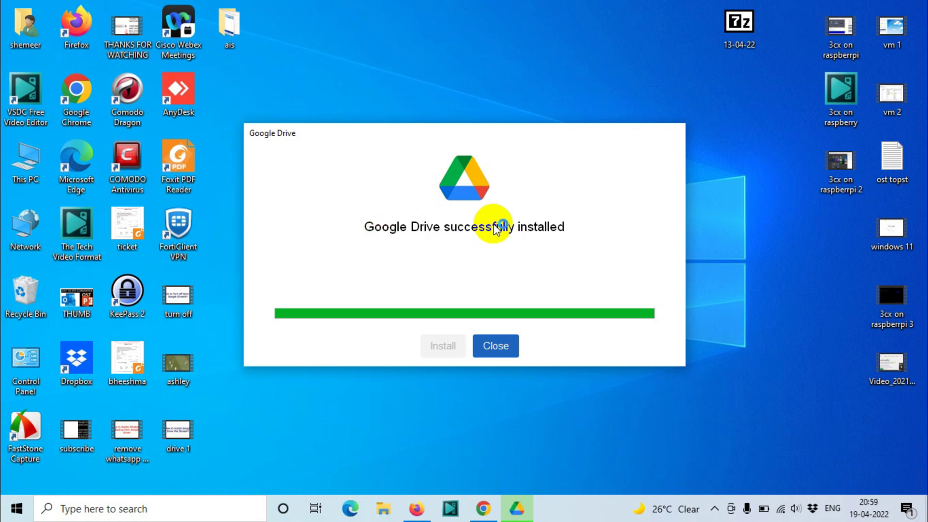
Step: Close the finished installer and choose 'Sign in with browser' for Google Drive
click(500, 346)
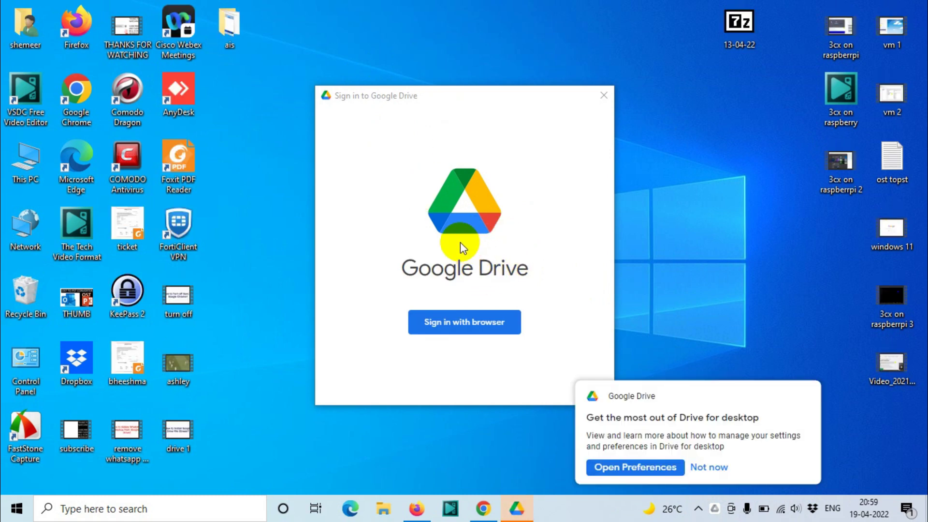
click(474, 327)
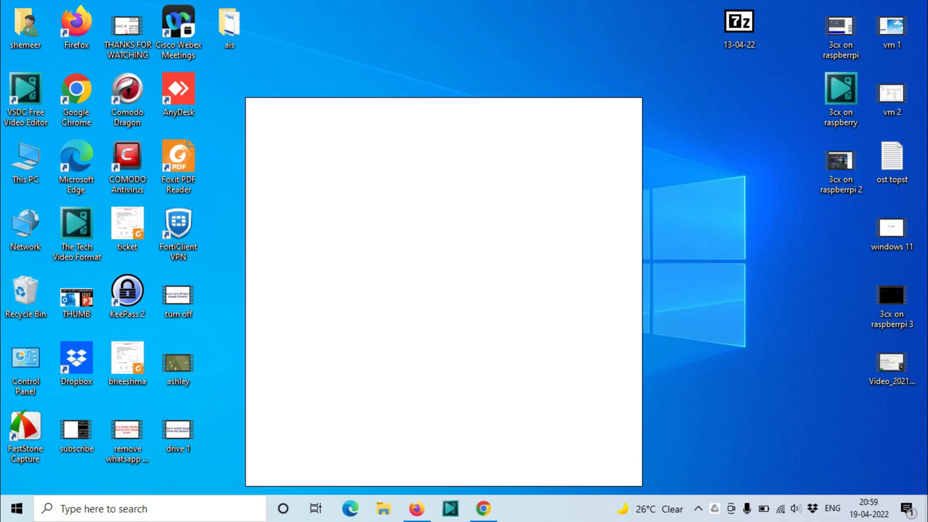
Step: Open Default apps via 'defau', set Web browser to Google Chrome, and close Settings
key(super)
text(defau)
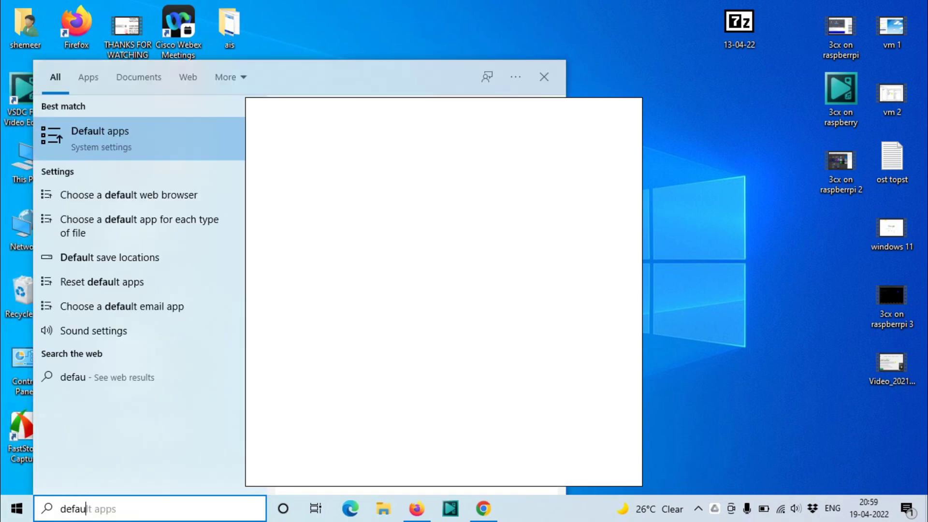
key(Return)
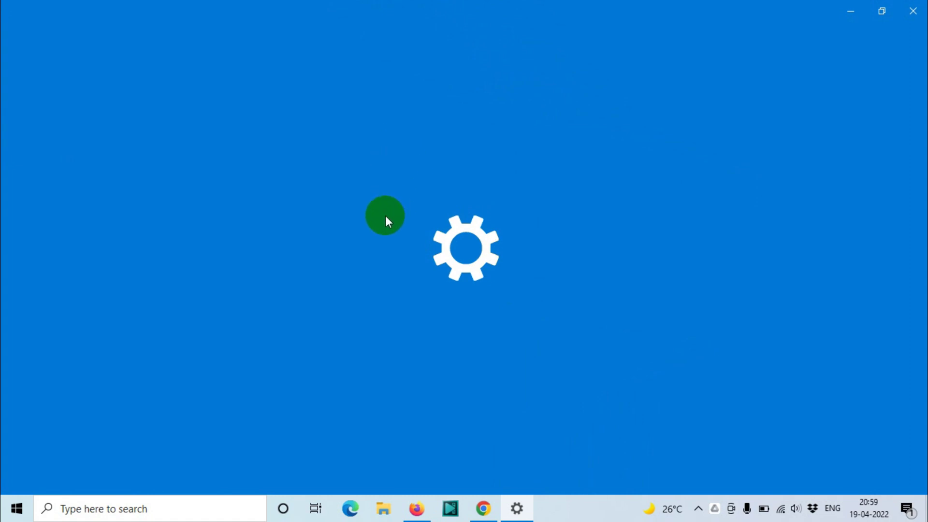
scroll(382, 271, down, 5)
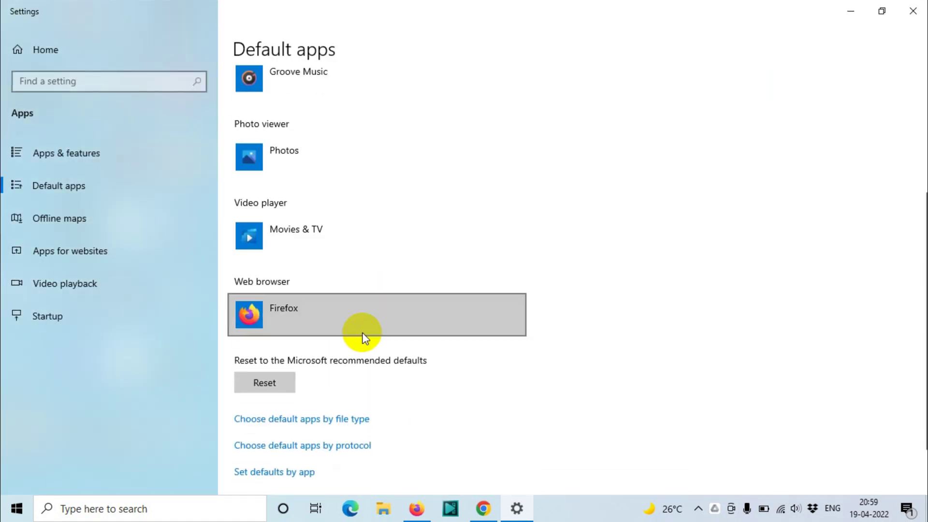
click(311, 330)
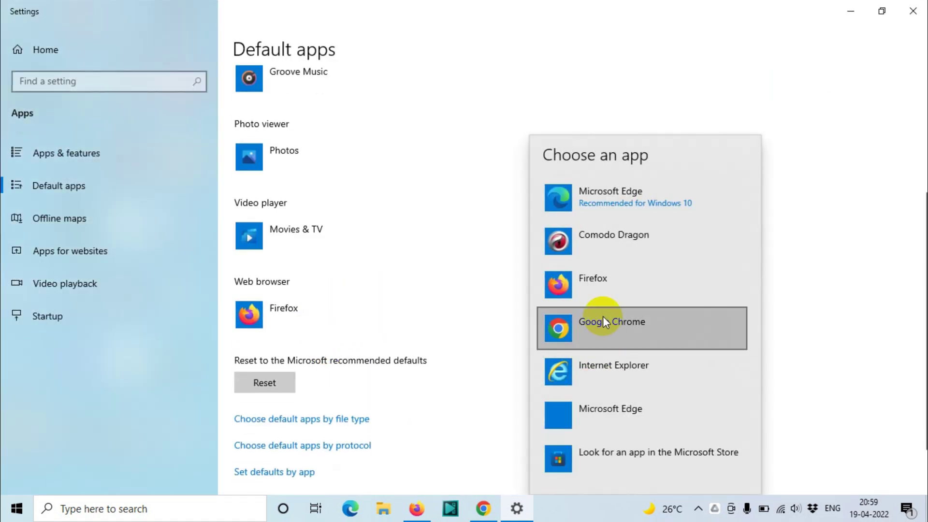
drag(603, 317, 518, 317)
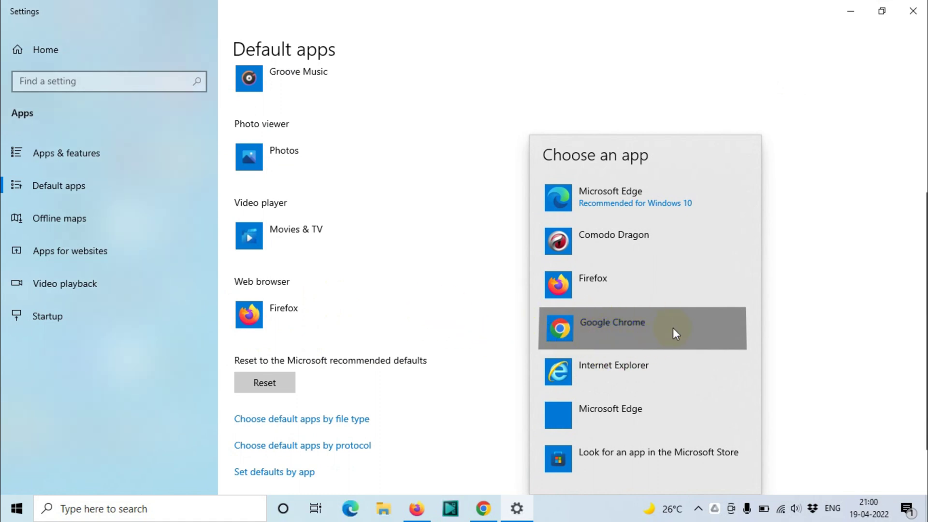
click(573, 319)
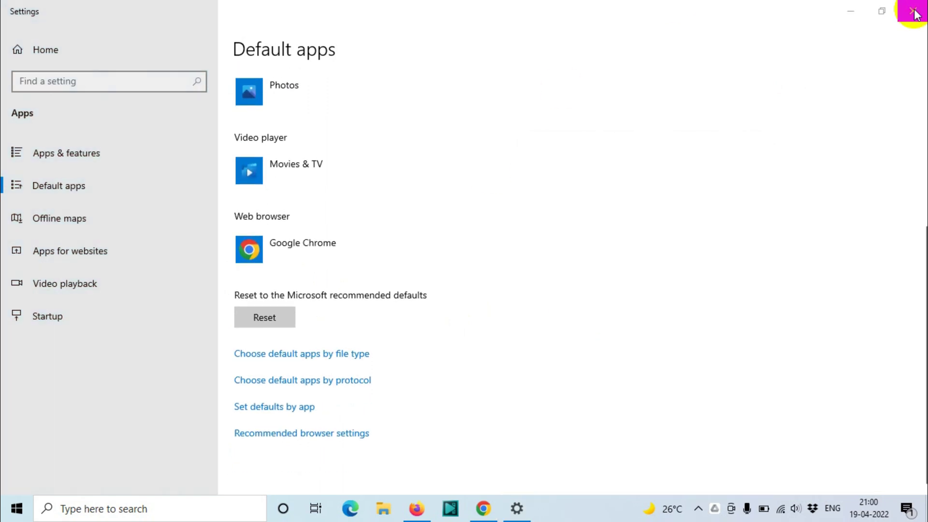
click(912, 11)
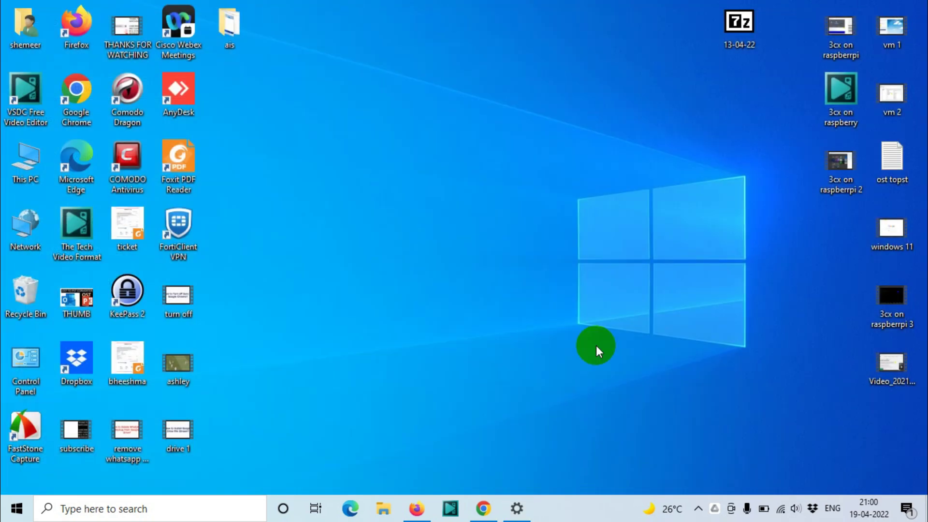
Step: Complete the Google Drive sign-in in Chrome by picking the saved Google account
click(714, 508)
click(604, 415)
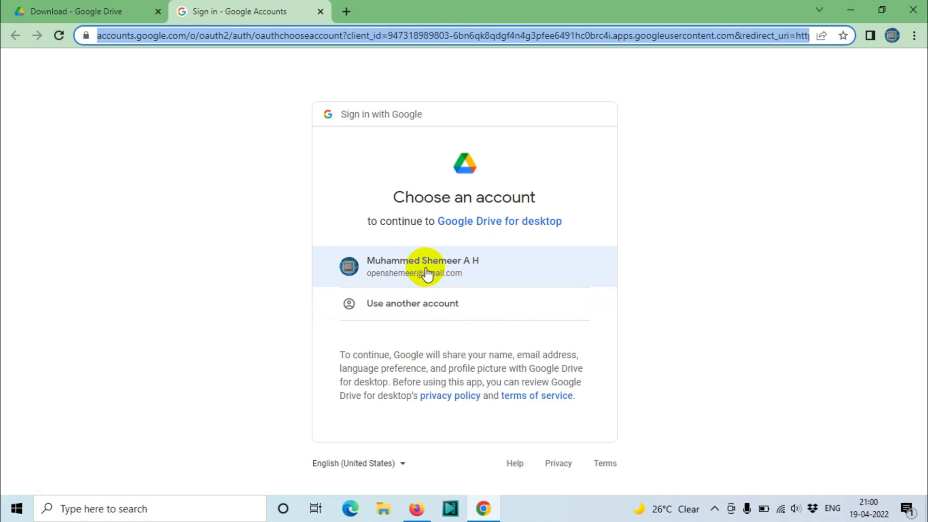
click(439, 302)
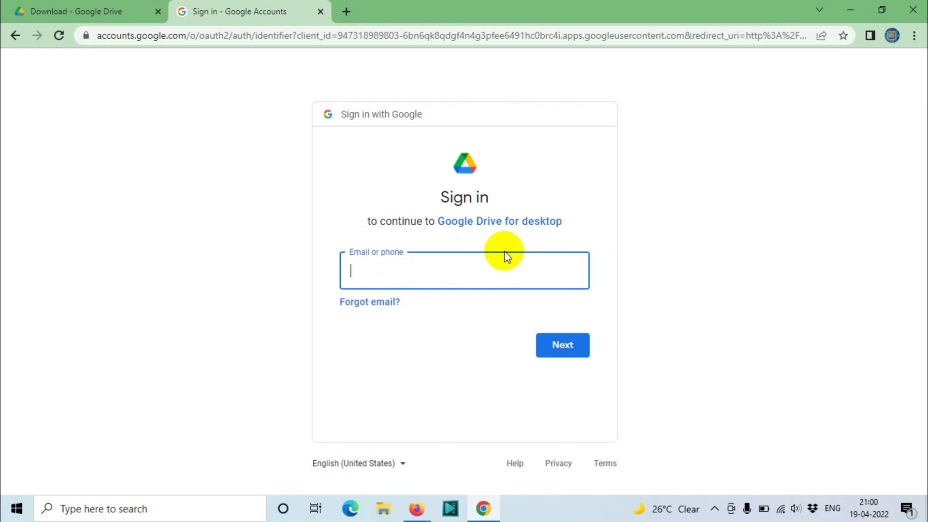
click(16, 35)
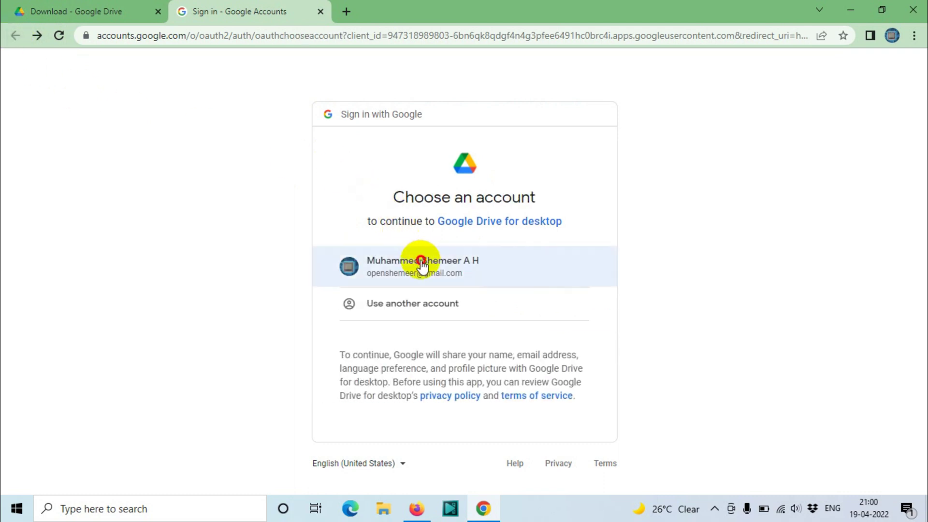
click(419, 265)
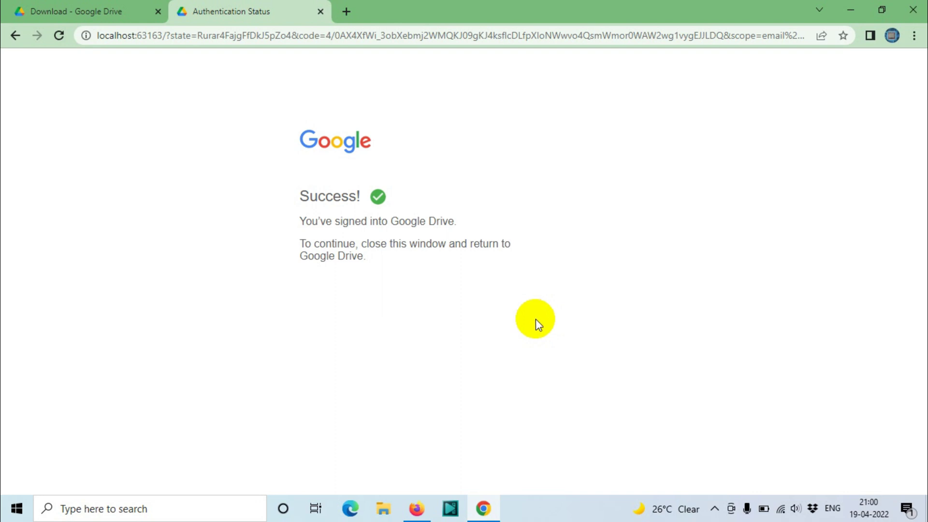
Step: Minimize Chrome, open Google Drive from the tray overflow, and choose Preferences from the gear menu
click(851, 8)
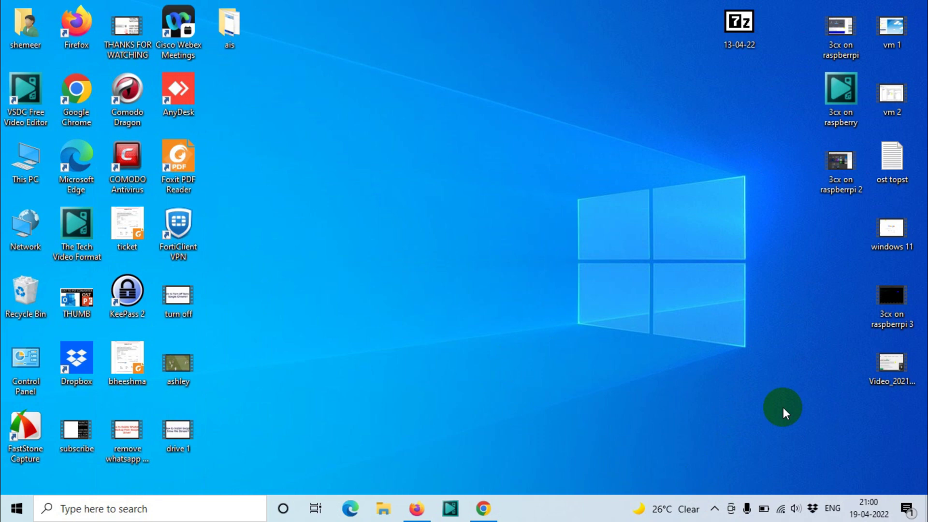
click(712, 508)
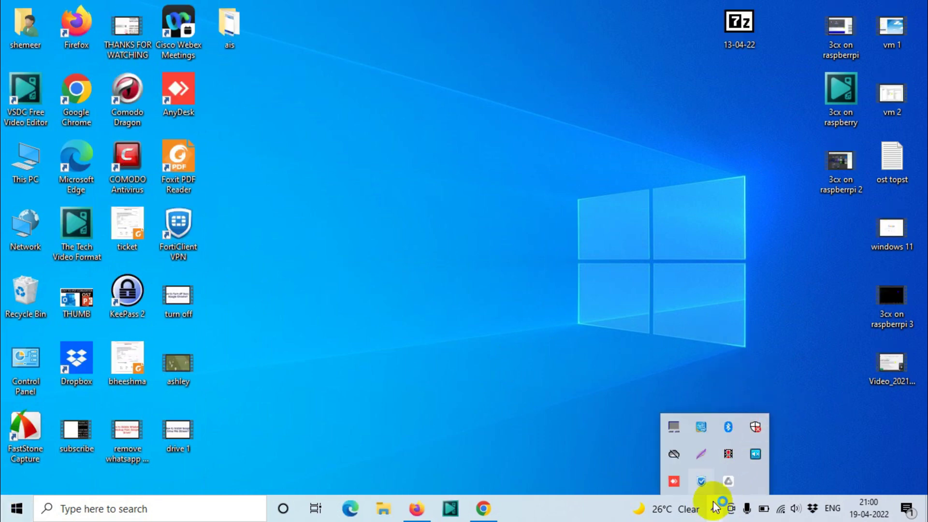
click(728, 481)
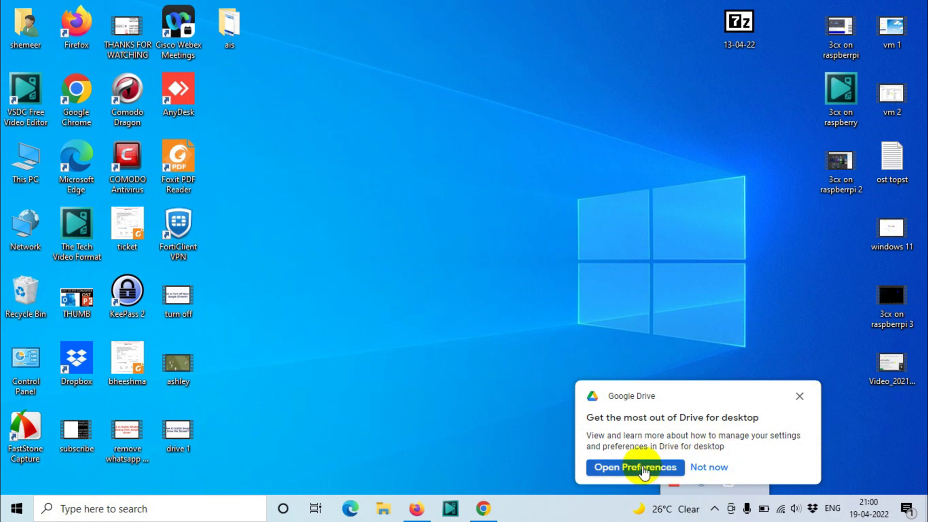
click(799, 397)
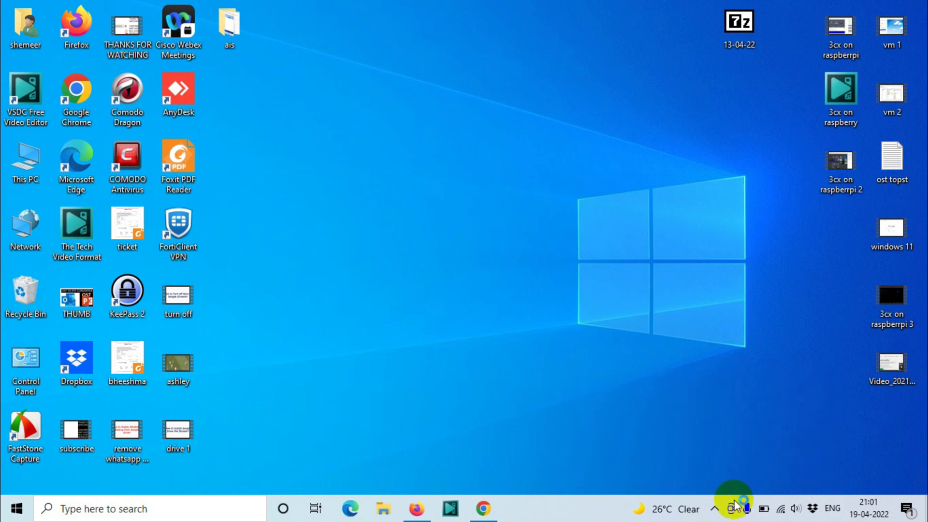
click(718, 513)
click(727, 481)
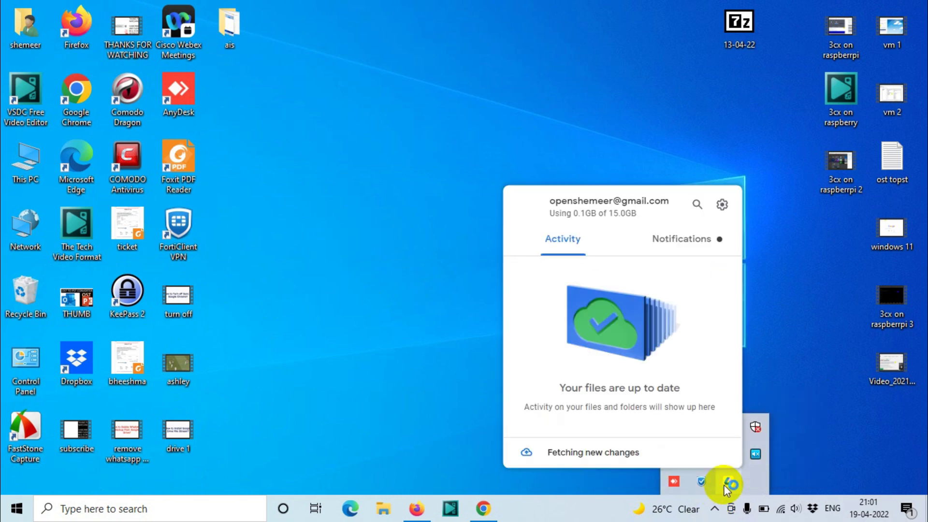
click(721, 203)
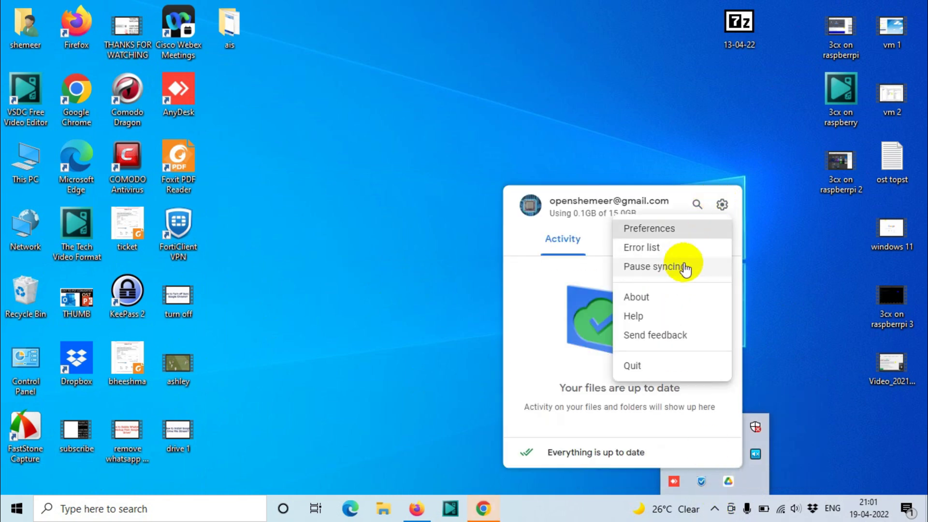
click(662, 232)
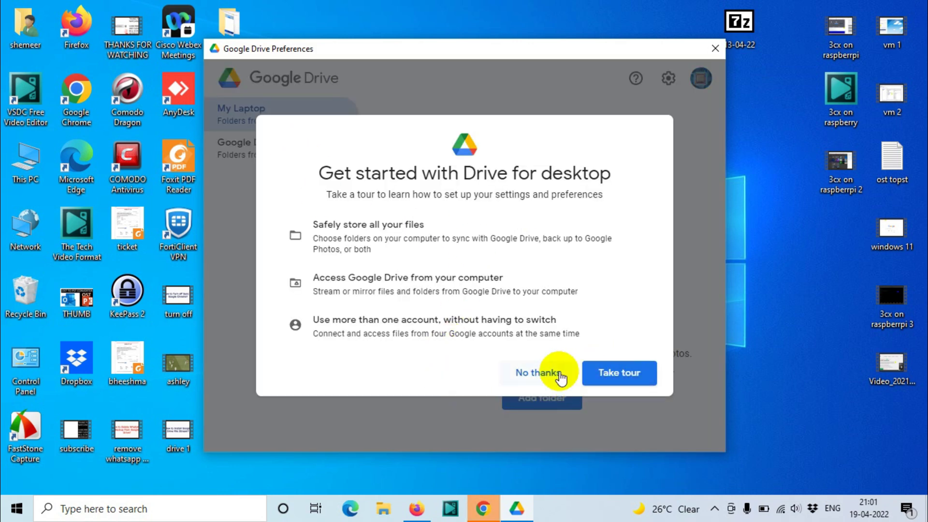
Step: Skip the tour, select Google Drive, and highlight the Stream files and Mirror files descriptions
click(535, 373)
click(245, 159)
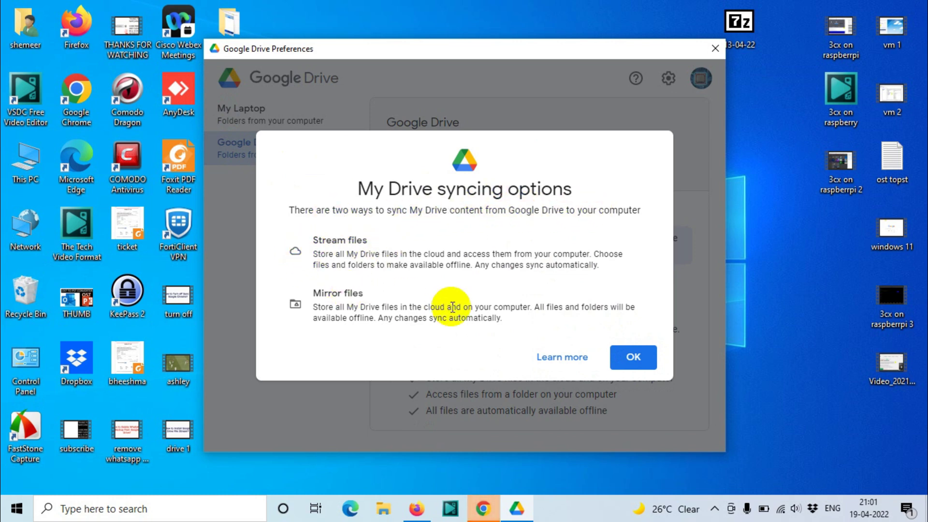
drag(314, 242, 607, 267)
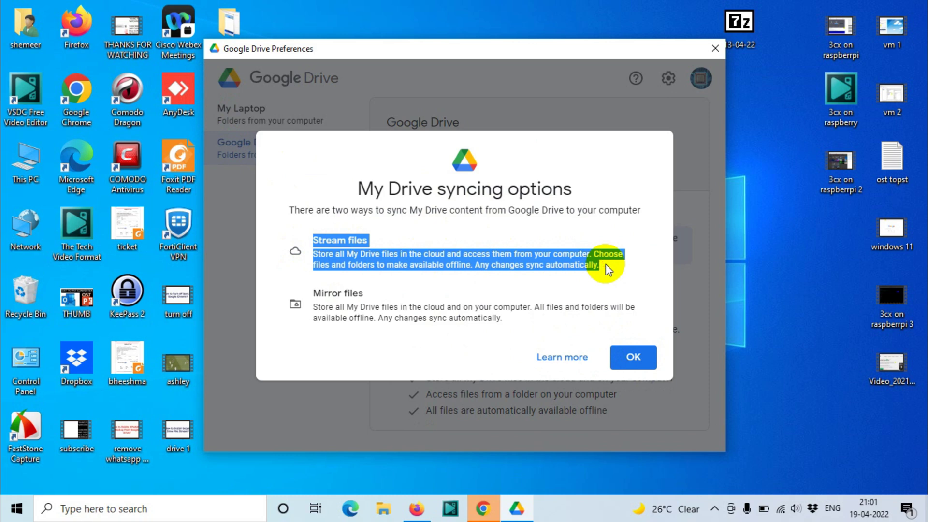
click(570, 267)
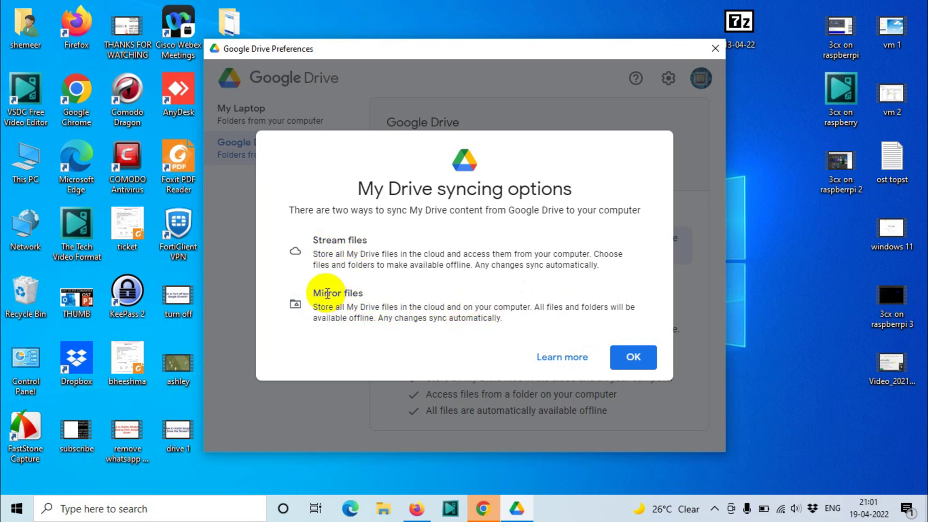
drag(317, 293, 523, 321)
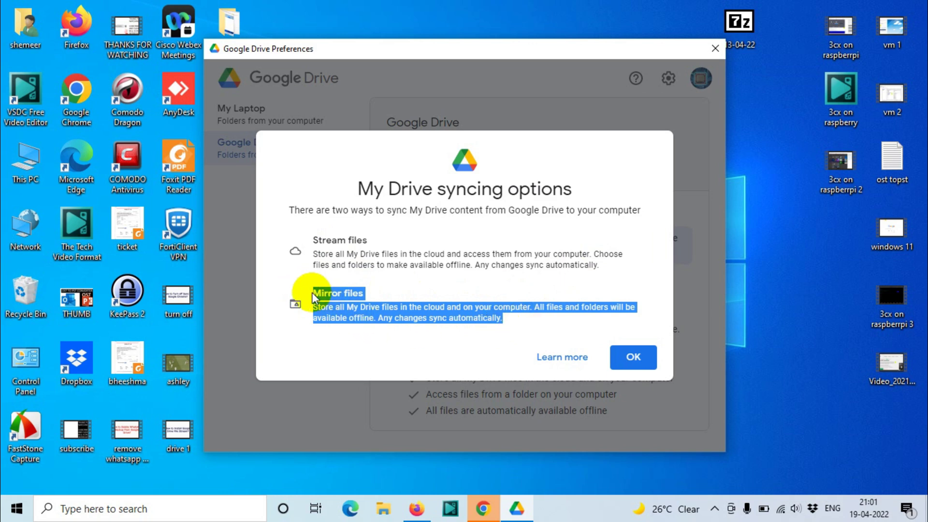
click(321, 302)
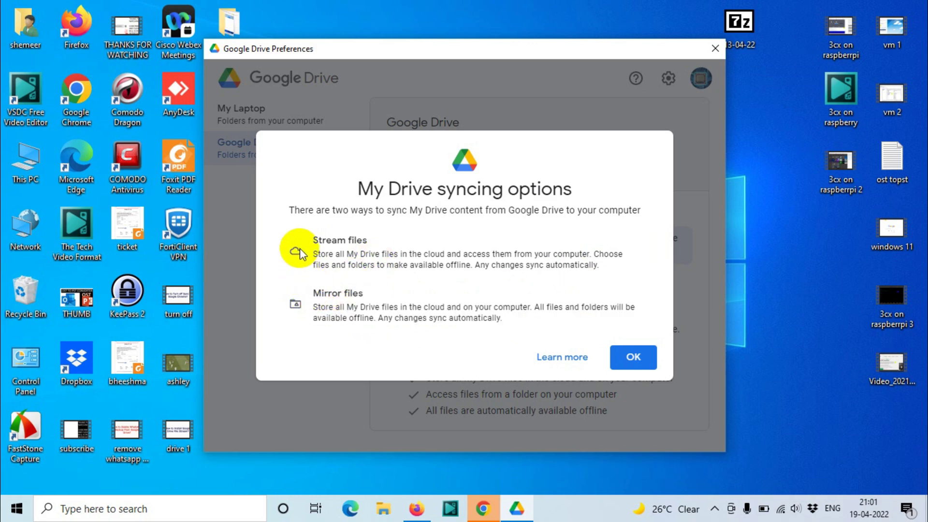
drag(316, 236, 605, 266)
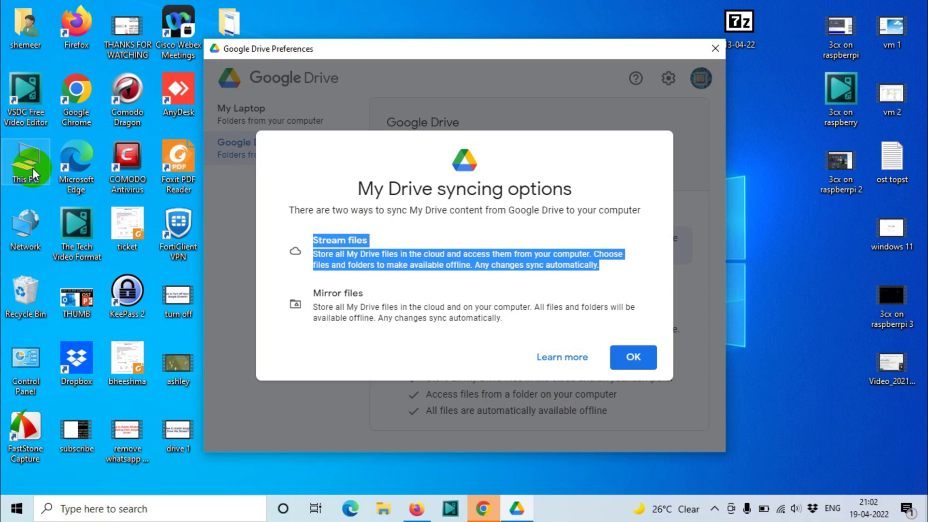
Step: Accept the syncing options note, keep Stream files, and close the Google Drive preferences
click(627, 356)
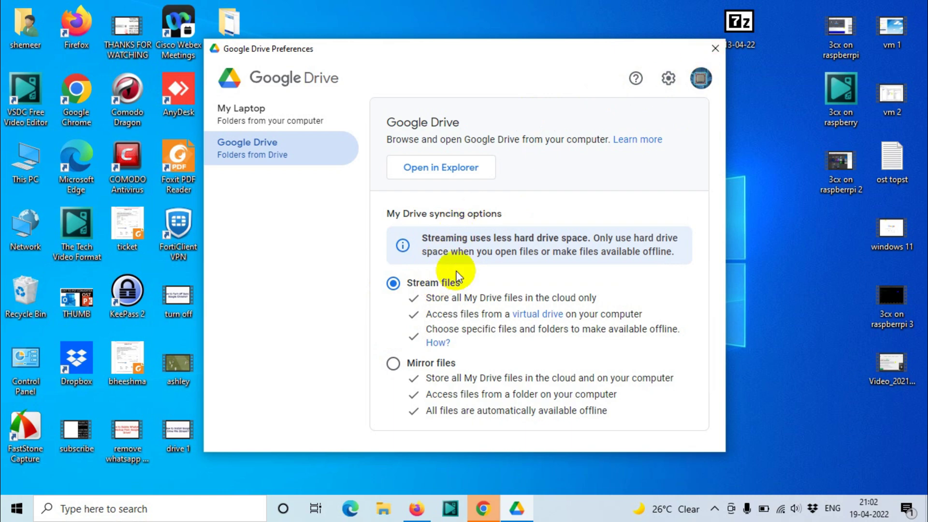
click(713, 49)
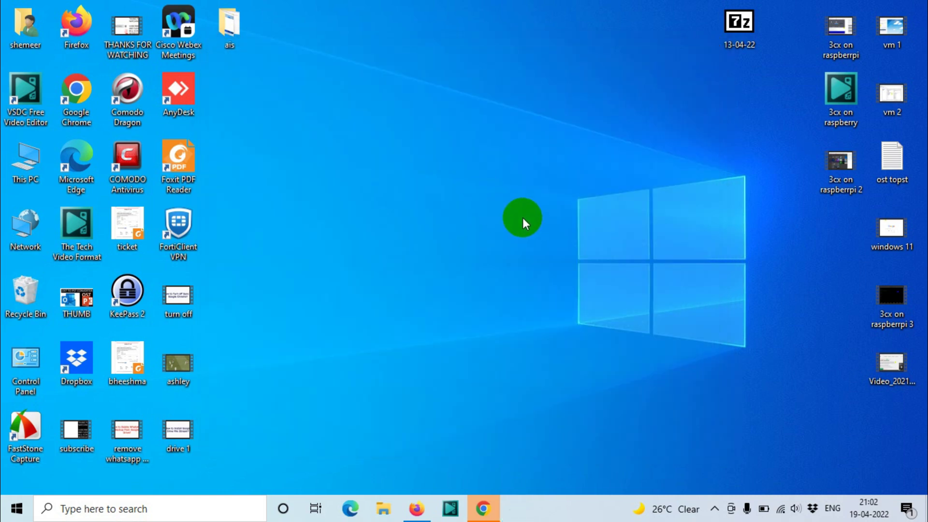
Step: Refresh the desktop, then browse This PC > Google Drive (G:) > My Drive
right_click(459, 223)
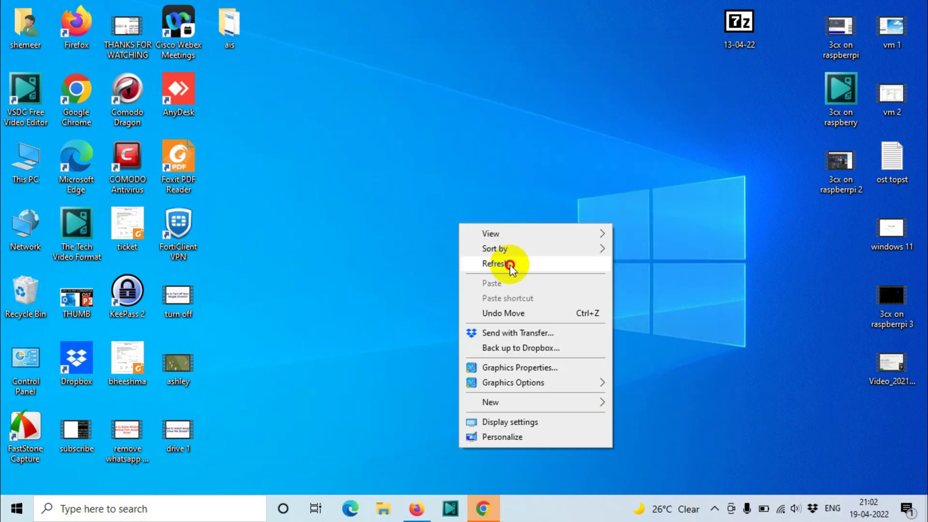
click(504, 264)
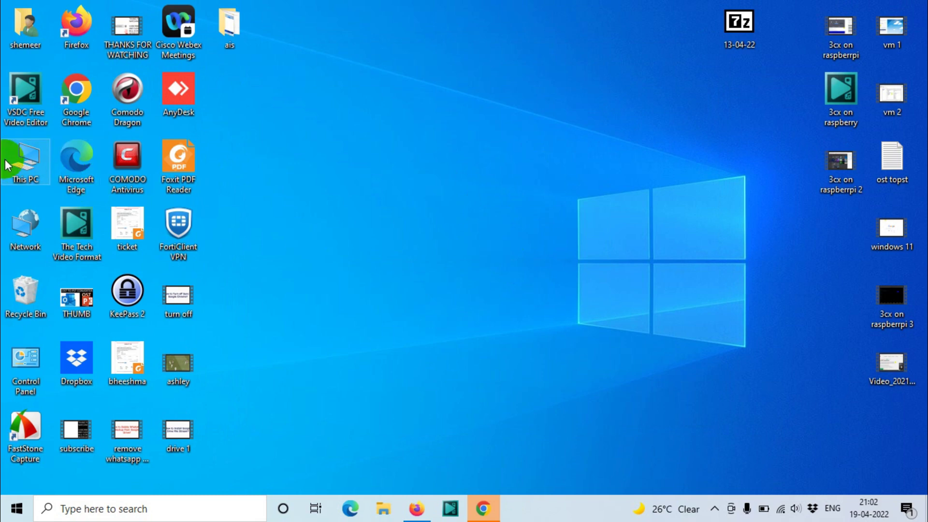
double_click(22, 166)
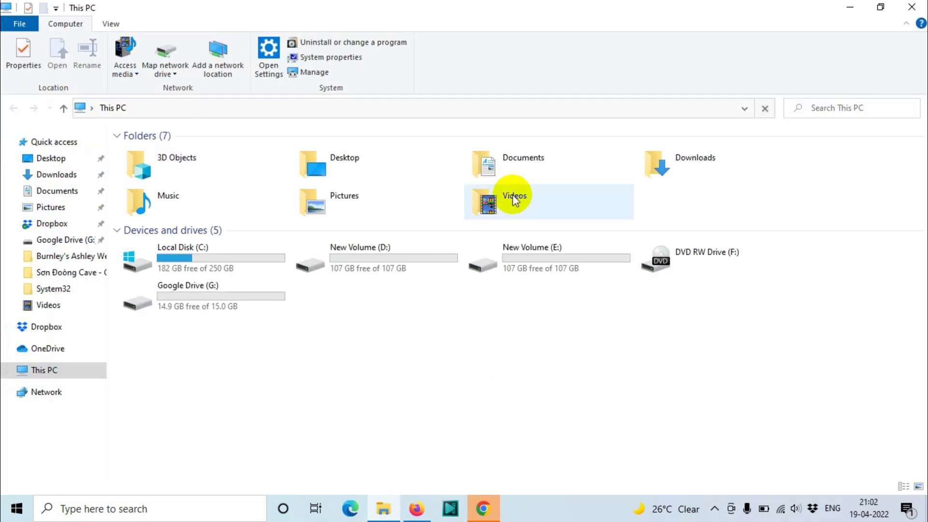
double_click(202, 295)
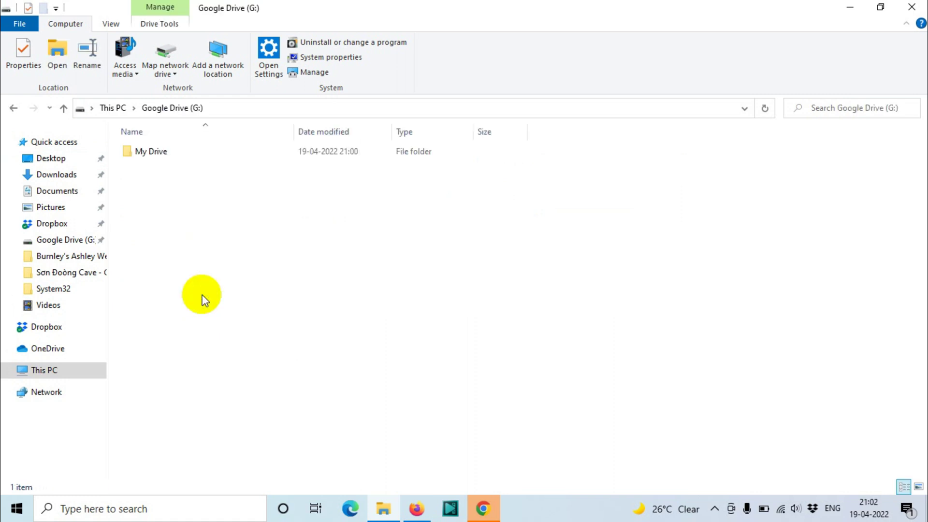
double_click(168, 151)
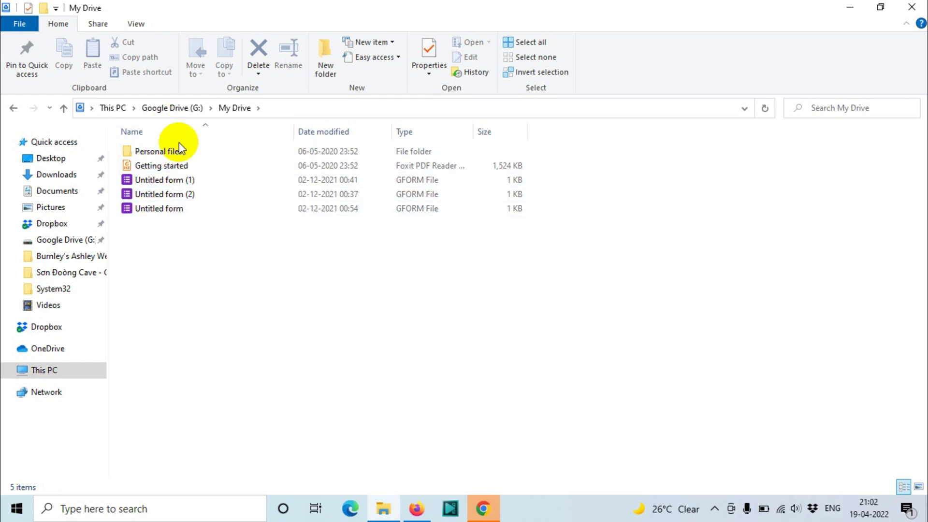
Step: From Google Drive (G:), send My Drive to the desktop as a shortcut and close Explorer
click(182, 109)
click(154, 154)
right_click(153, 152)
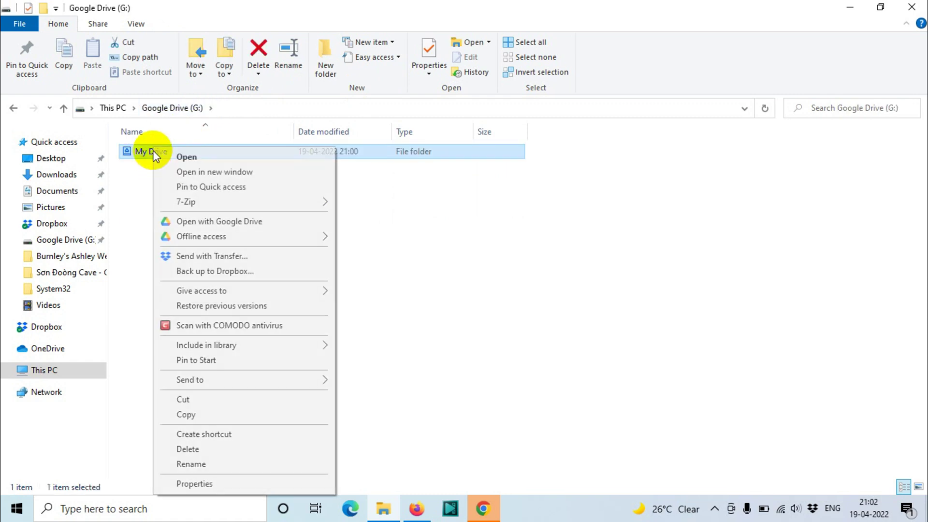
mouse_move(228, 378)
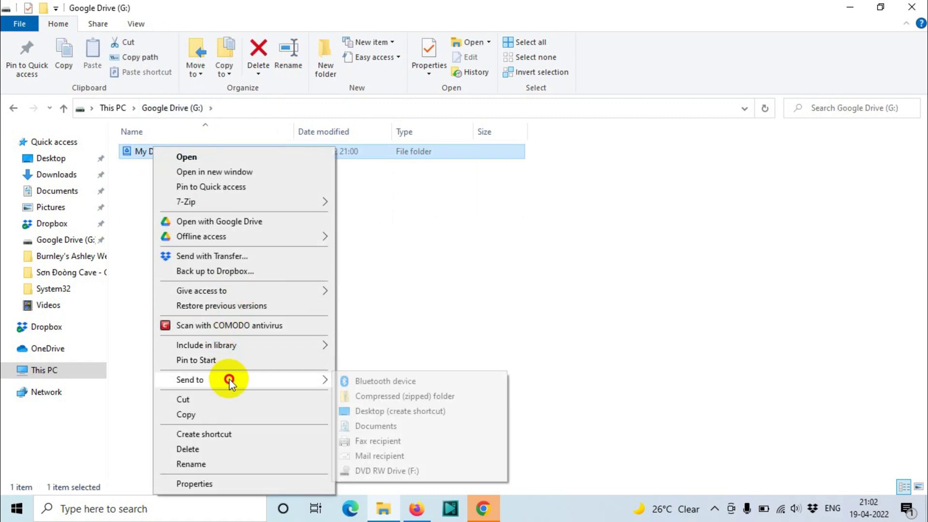
click(380, 410)
click(909, 7)
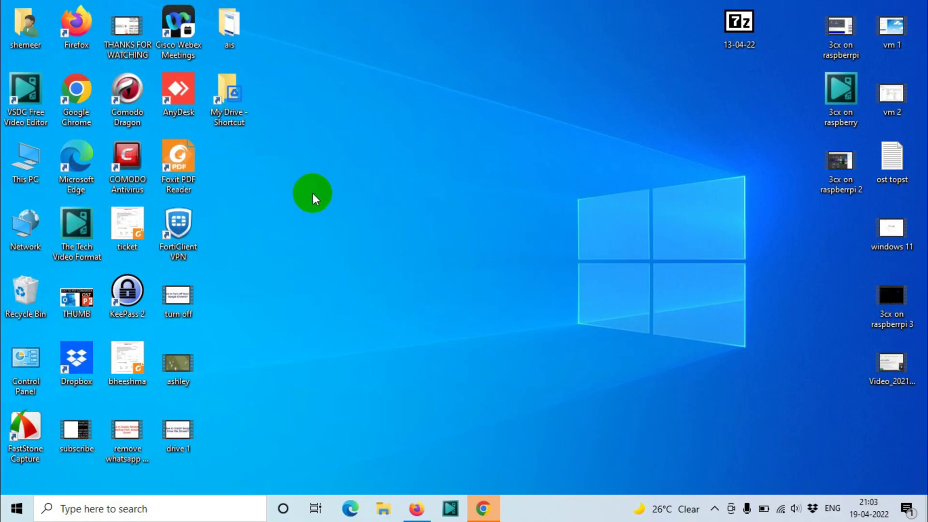
Step: Open the 'My Drive - Shortcut' icon to confirm it works, then refresh the desktop
double_click(222, 95)
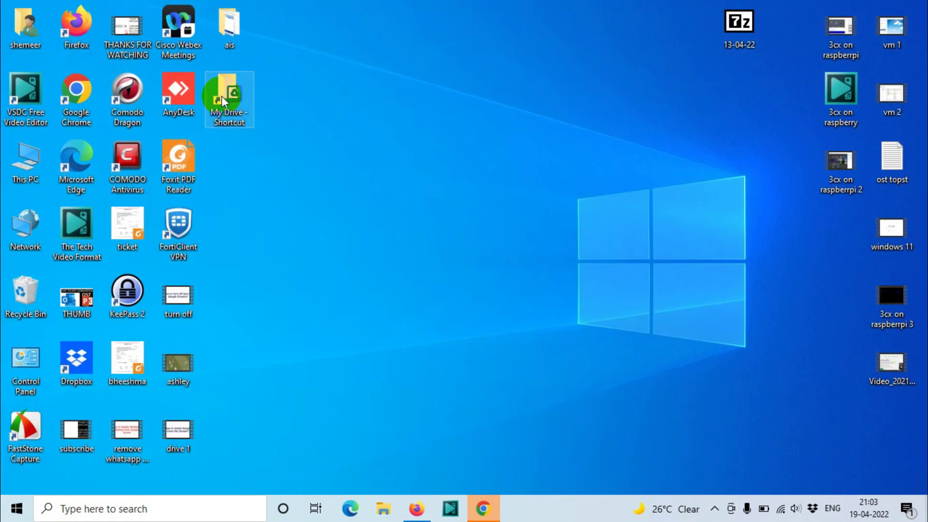
click(911, 6)
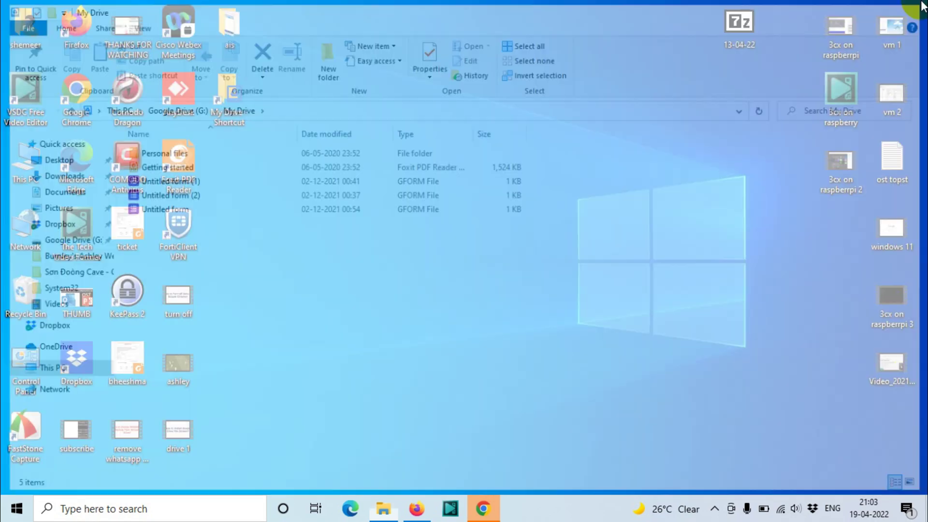
right_click(330, 154)
click(390, 196)
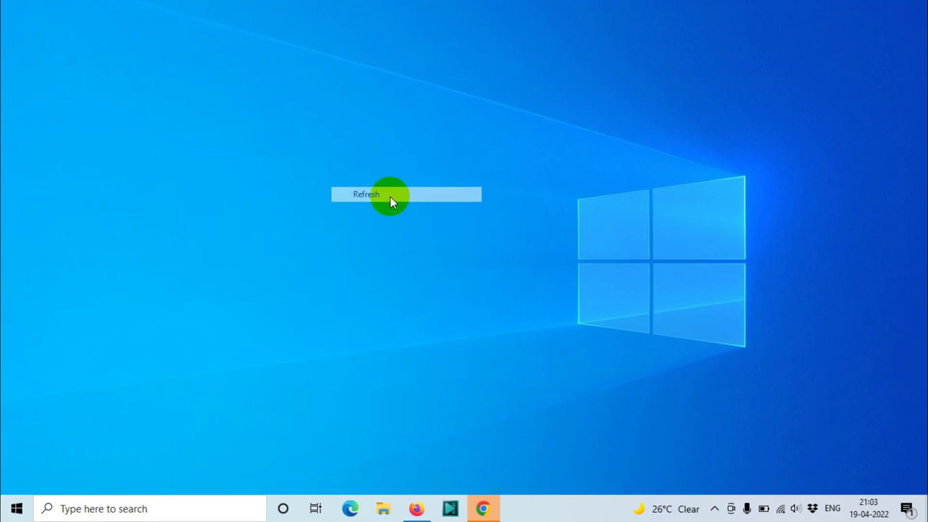